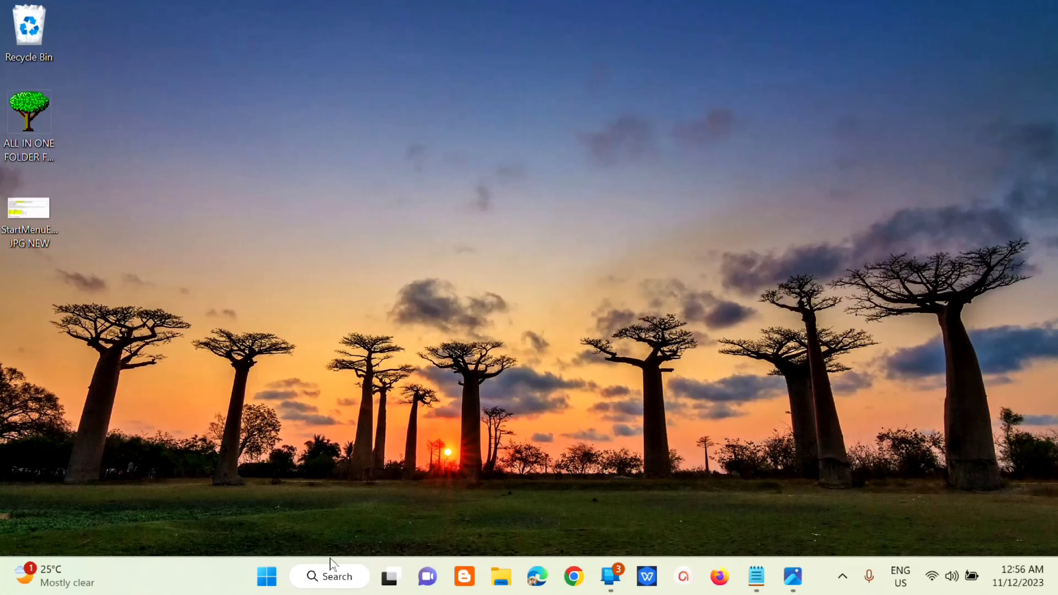
# Step: Open Registry Editor with administrator rights
pyautogui.click(329, 575)
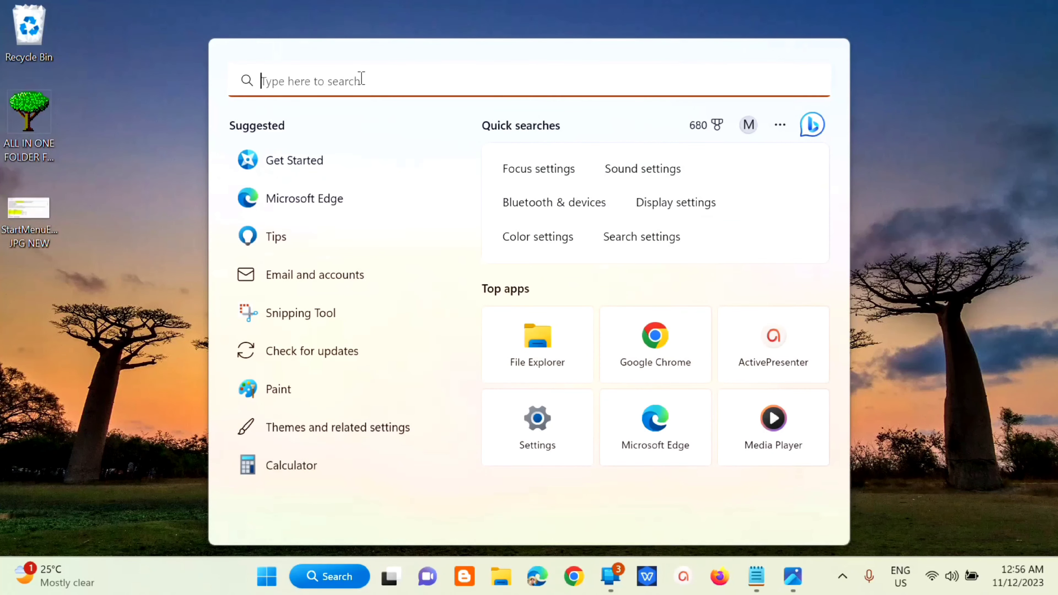
pyautogui.write('re')
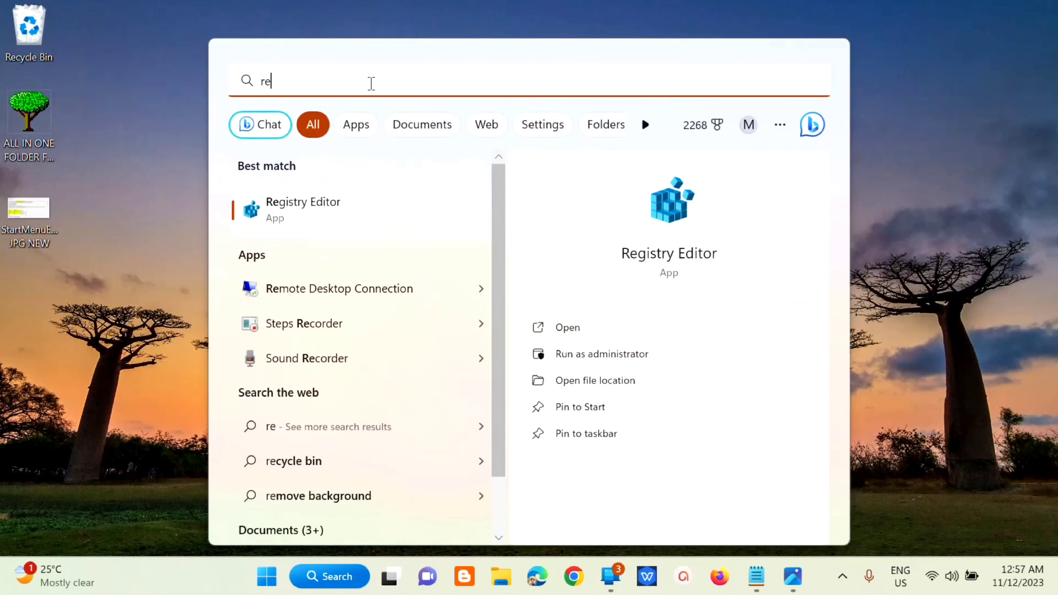
pyautogui.click(582, 356)
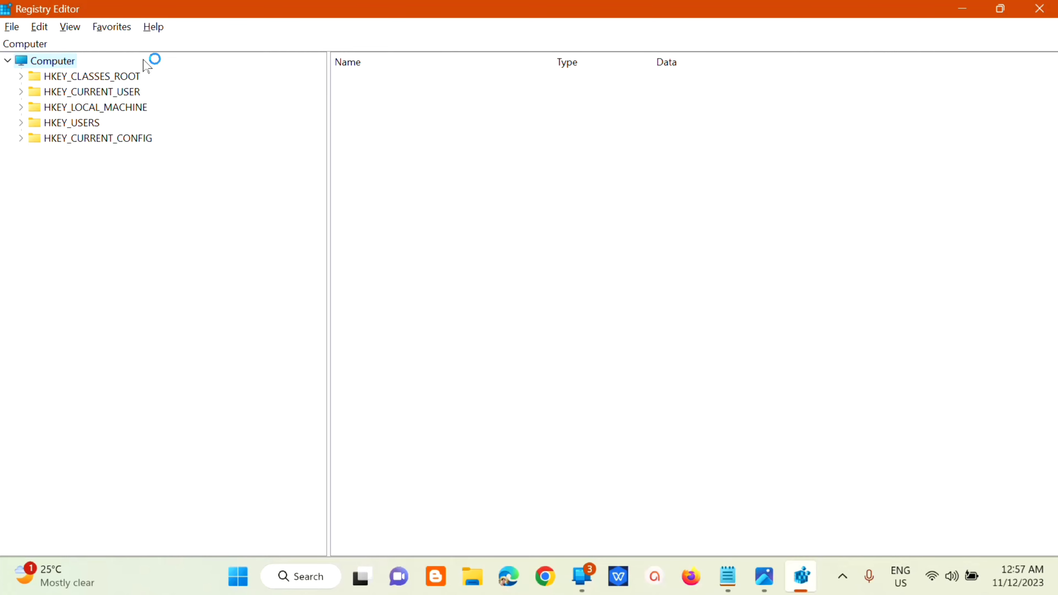
pyautogui.click(13, 26)
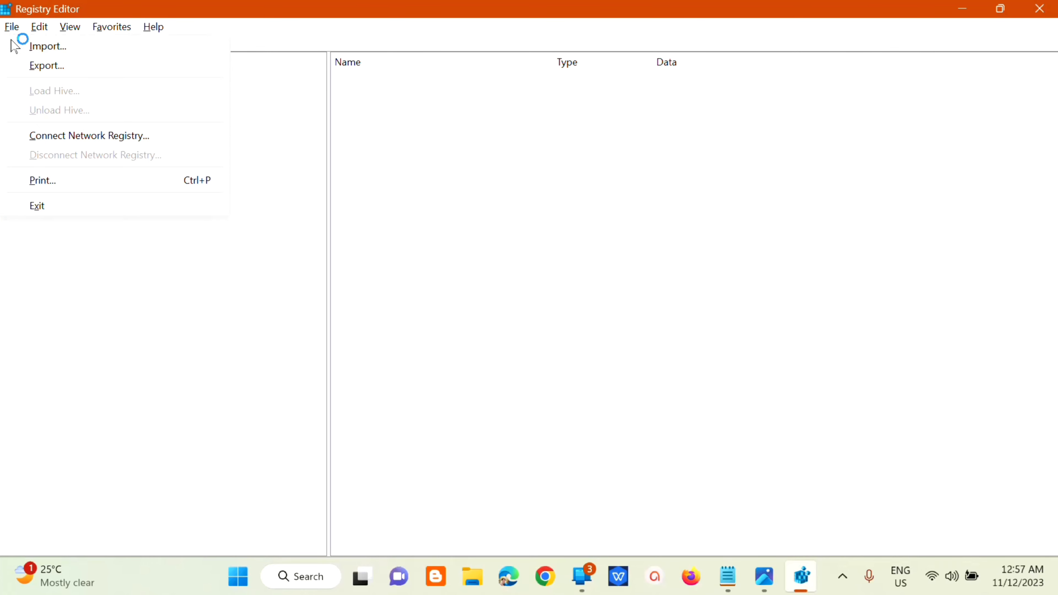
pyautogui.click(46, 65)
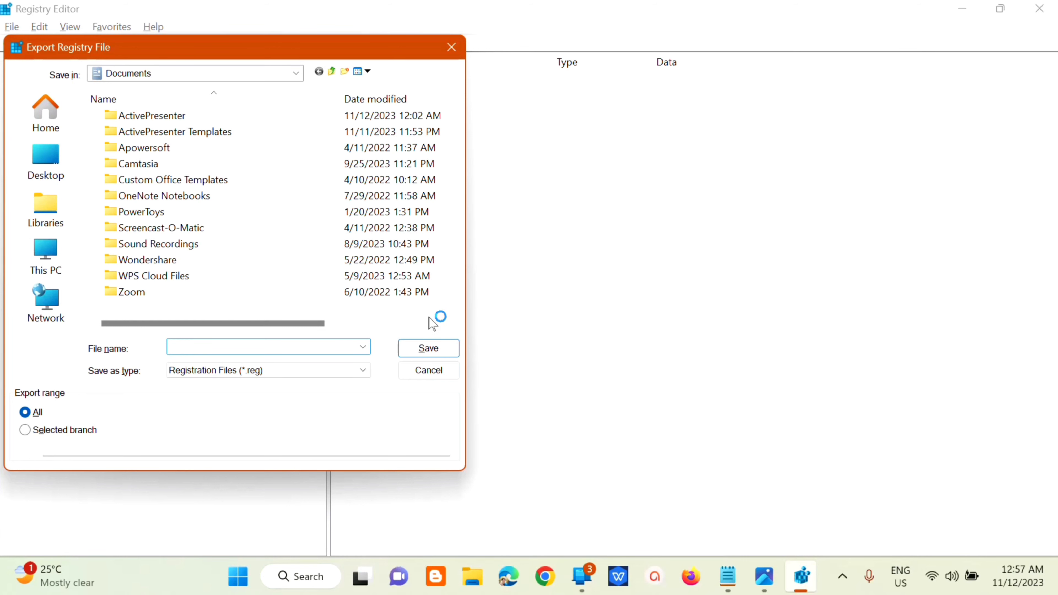
pyautogui.click(455, 47)
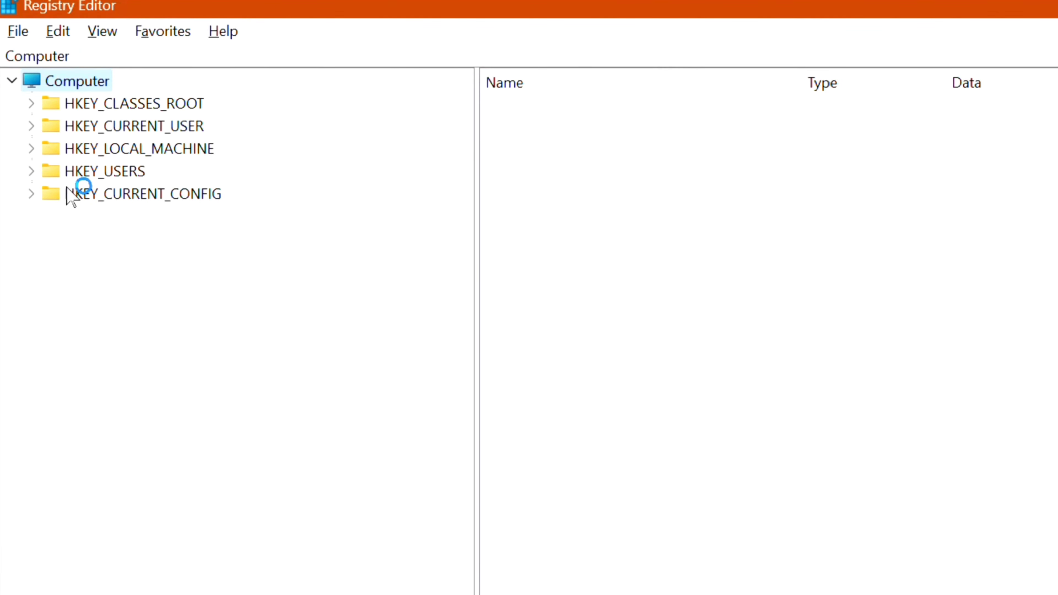
# Step: Expand the registry tree down to HKEY_LOCAL_MACHINE\SOFTWARE\Microsoft\Windows\CurrentVersion
pyautogui.click(31, 149)
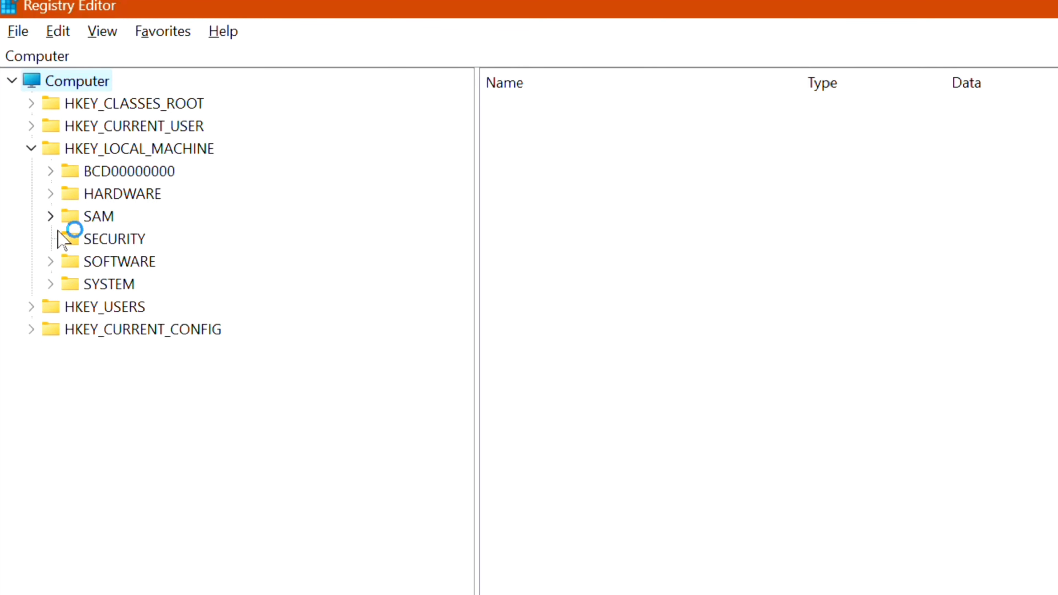
pyautogui.click(50, 261)
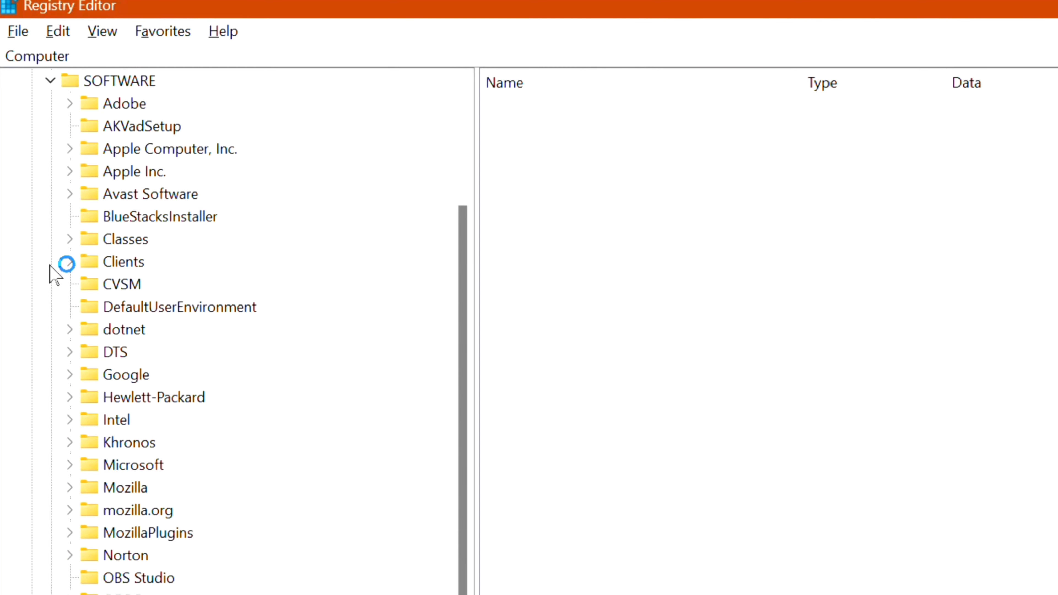
pyautogui.click(70, 465)
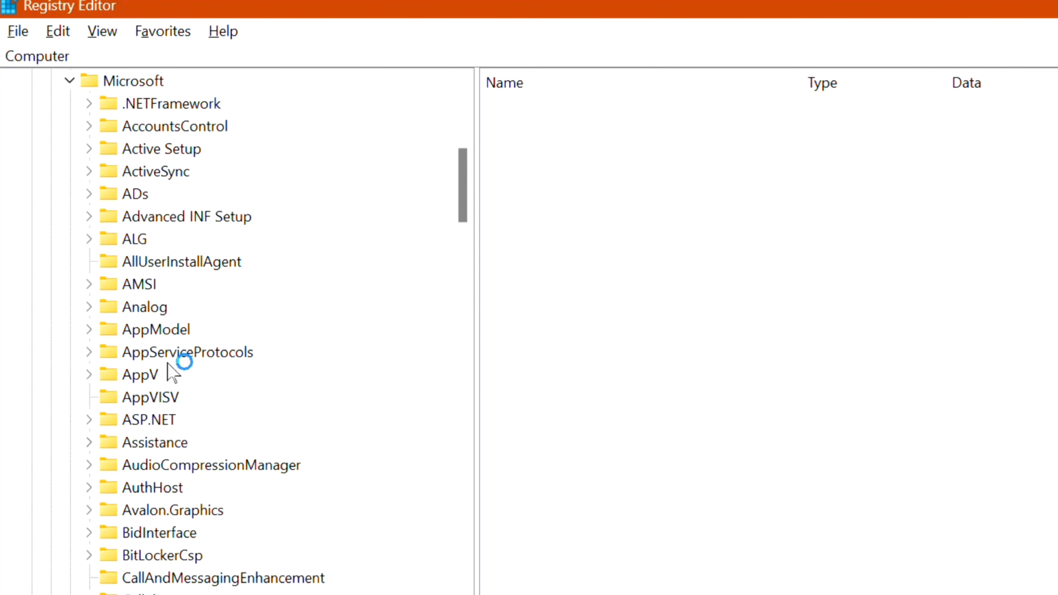
pyautogui.scroll(-20, 288, 441)
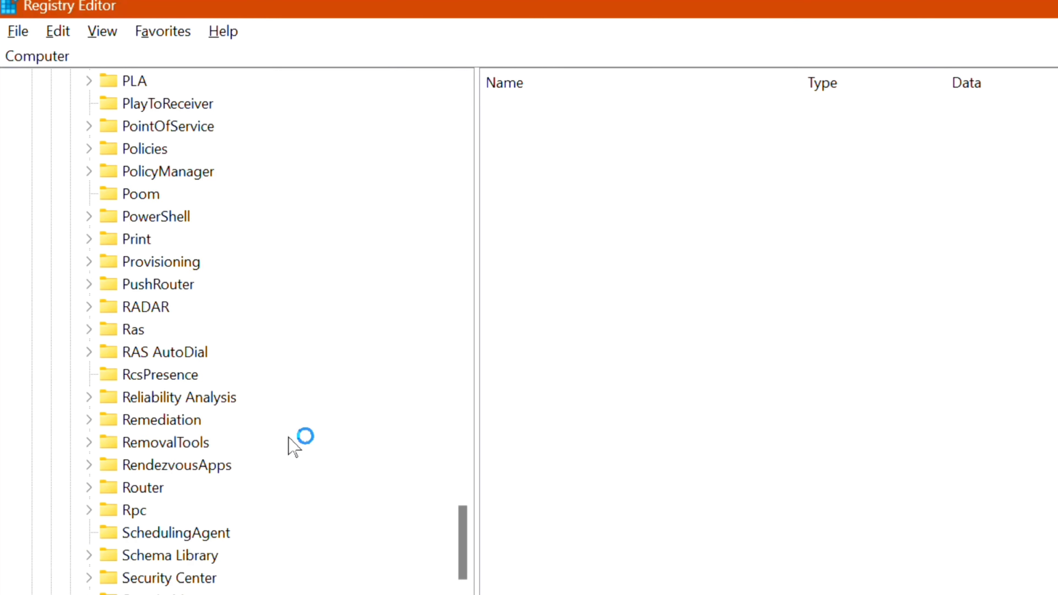
pyautogui.scroll(-20, 293, 446)
pyautogui.scroll(5, 291, 447)
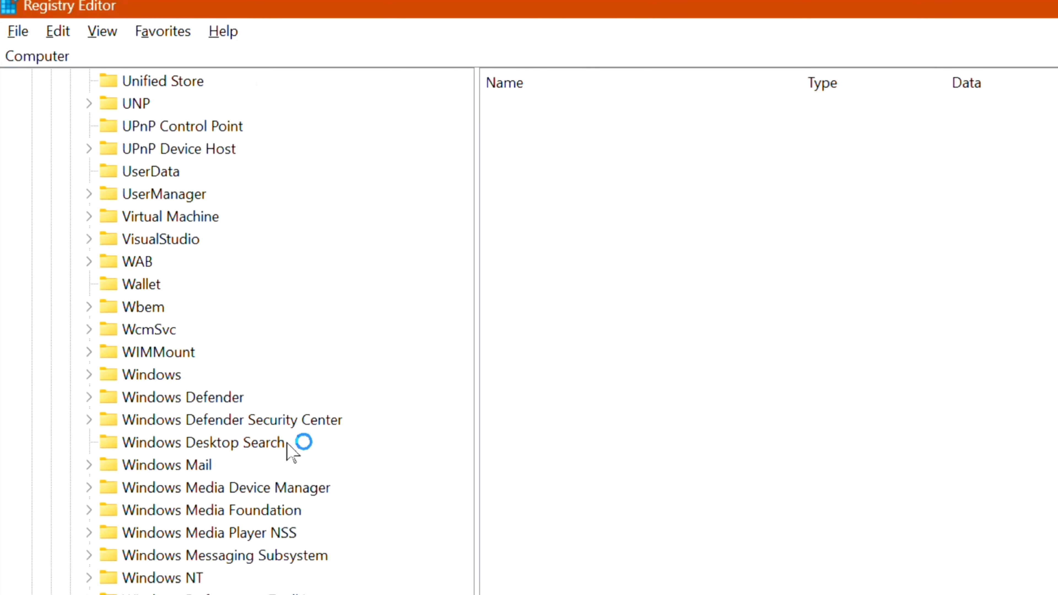
pyautogui.click(89, 374)
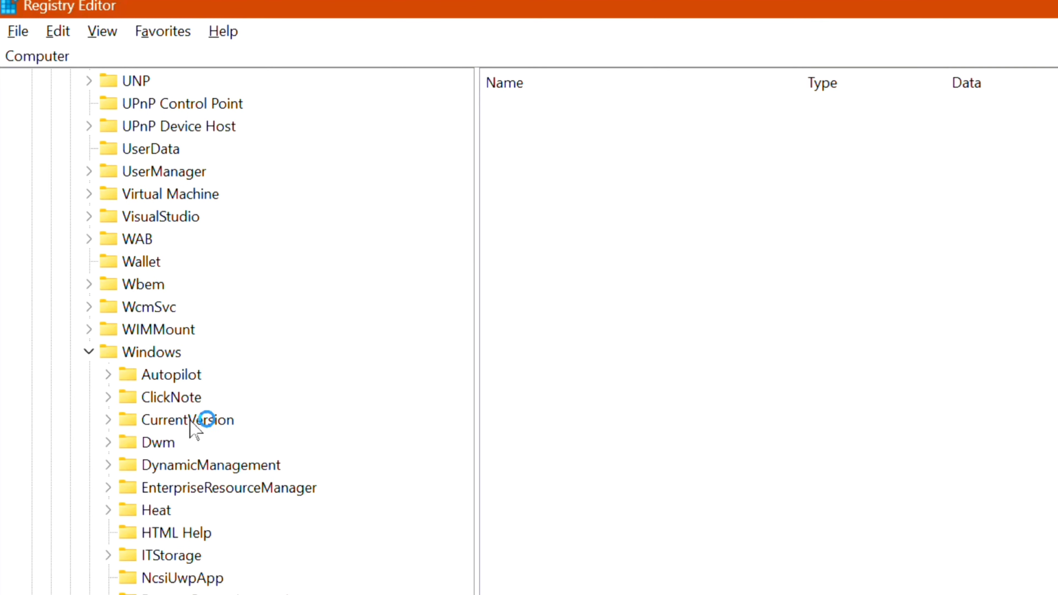
pyautogui.click(112, 419)
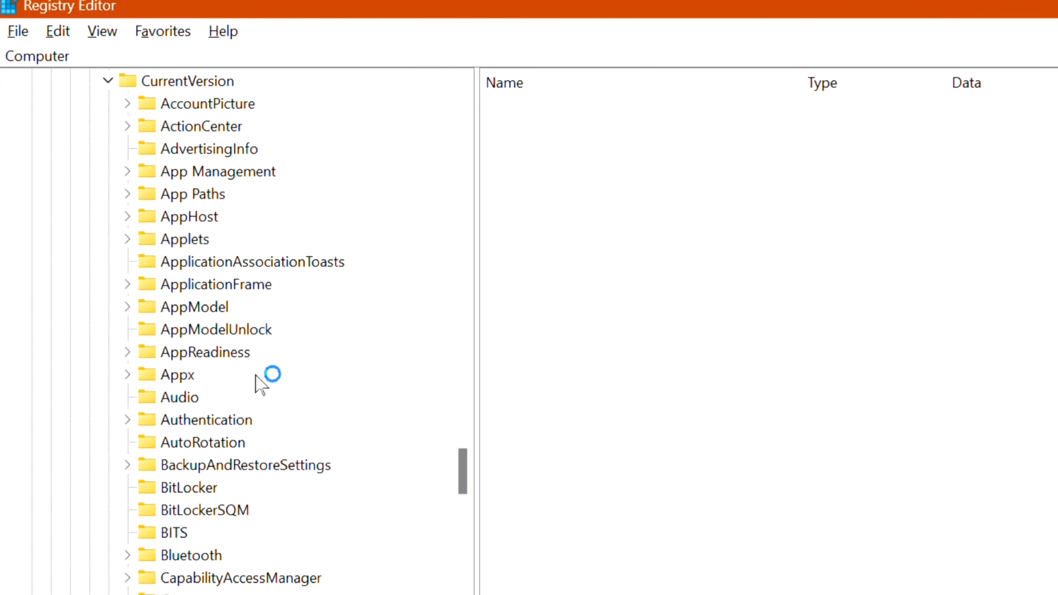
# Step: Expand the Explorer key under CurrentVersion and open the permissions of its User Shell Folders key
pyautogui.scroll(-15, 309, 393)
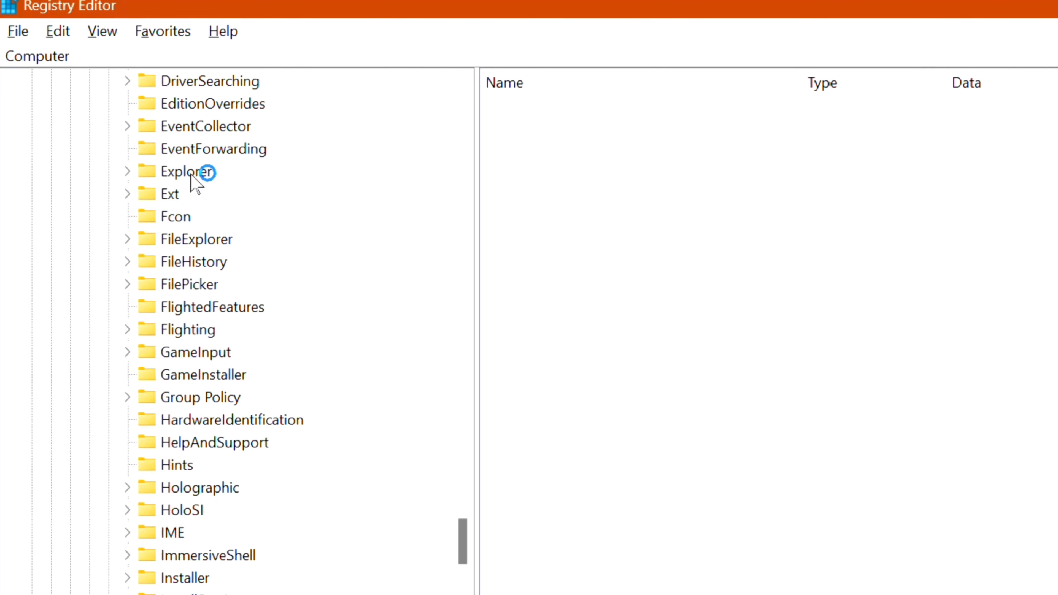
pyautogui.click(127, 172)
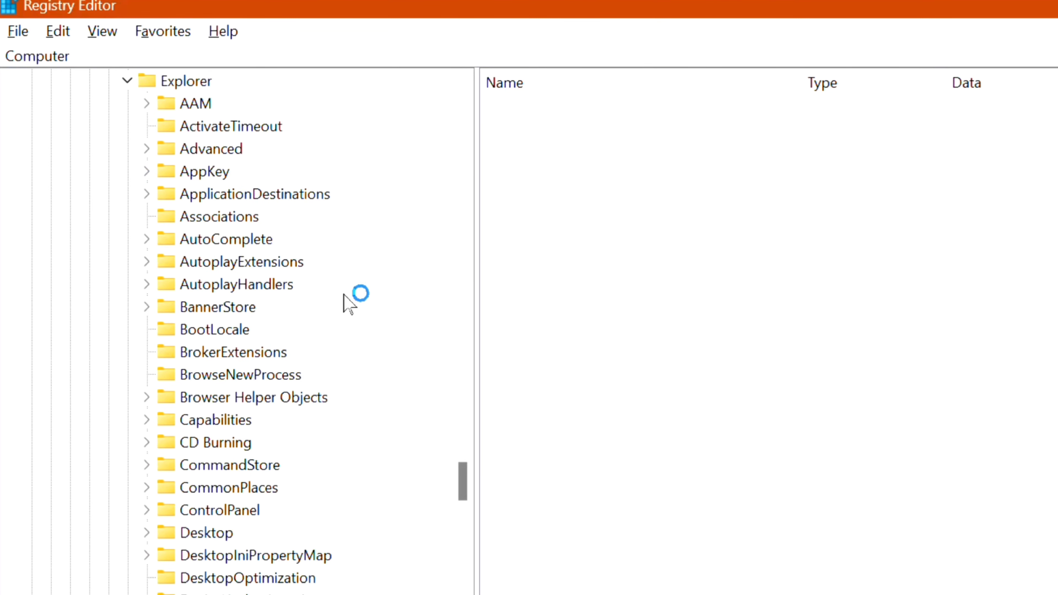
pyautogui.scroll(-15, 350, 304)
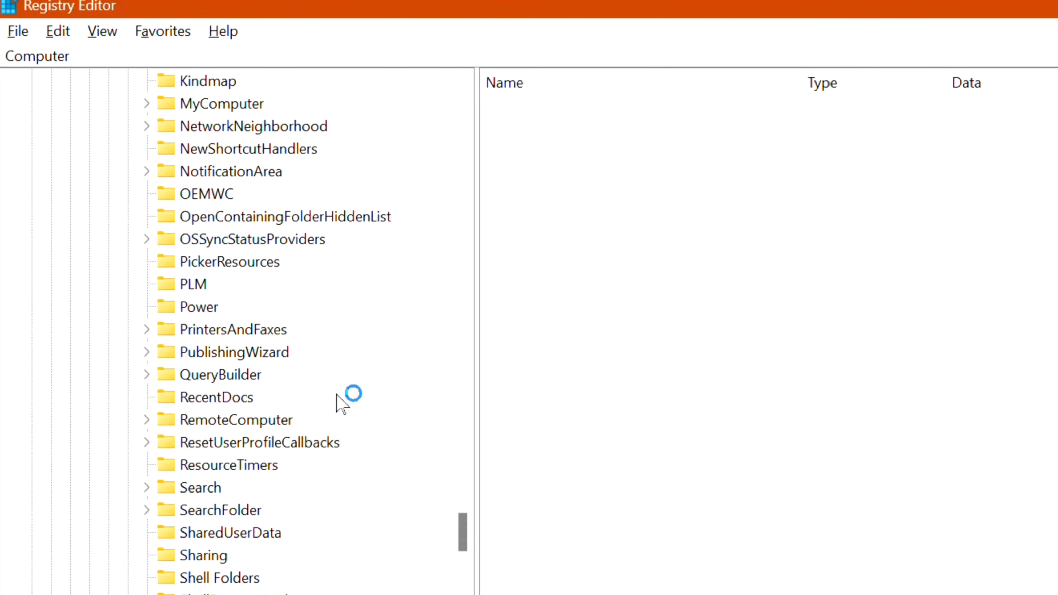
pyautogui.scroll(-5, 338, 438)
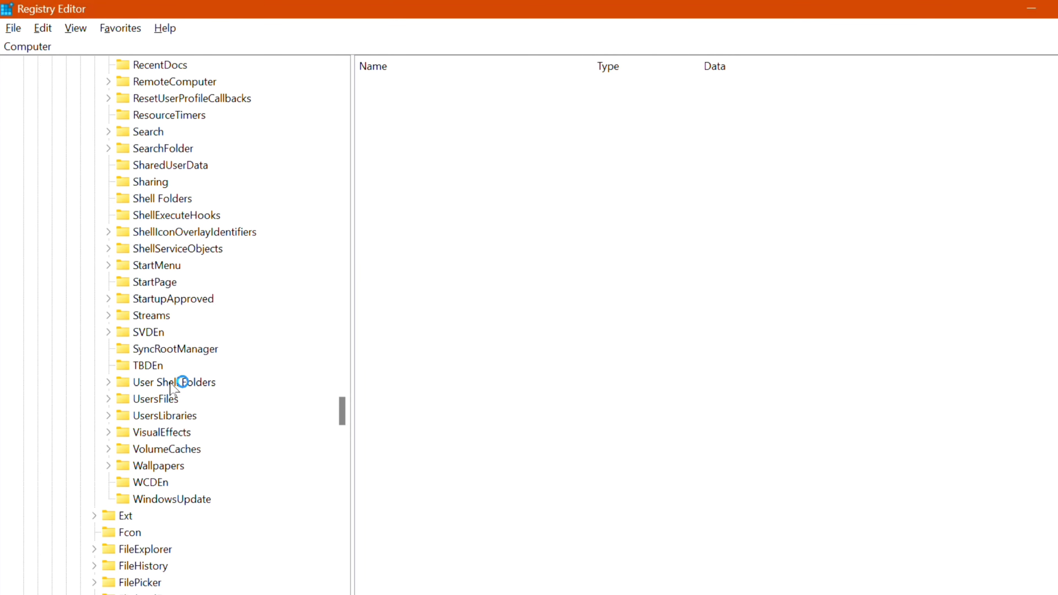
pyautogui.rightClick(199, 382)
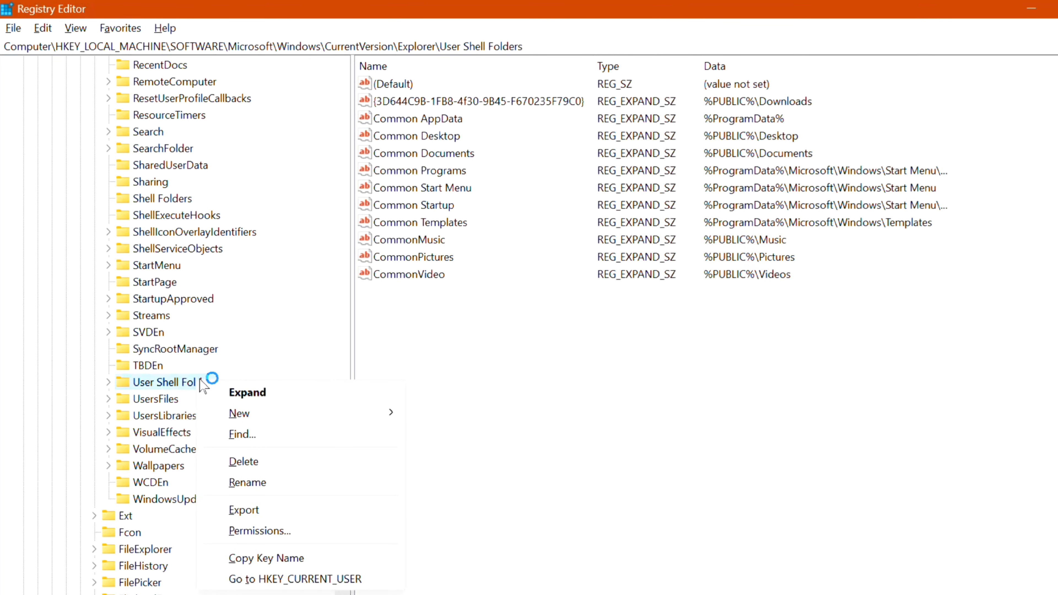
pyautogui.click(263, 531)
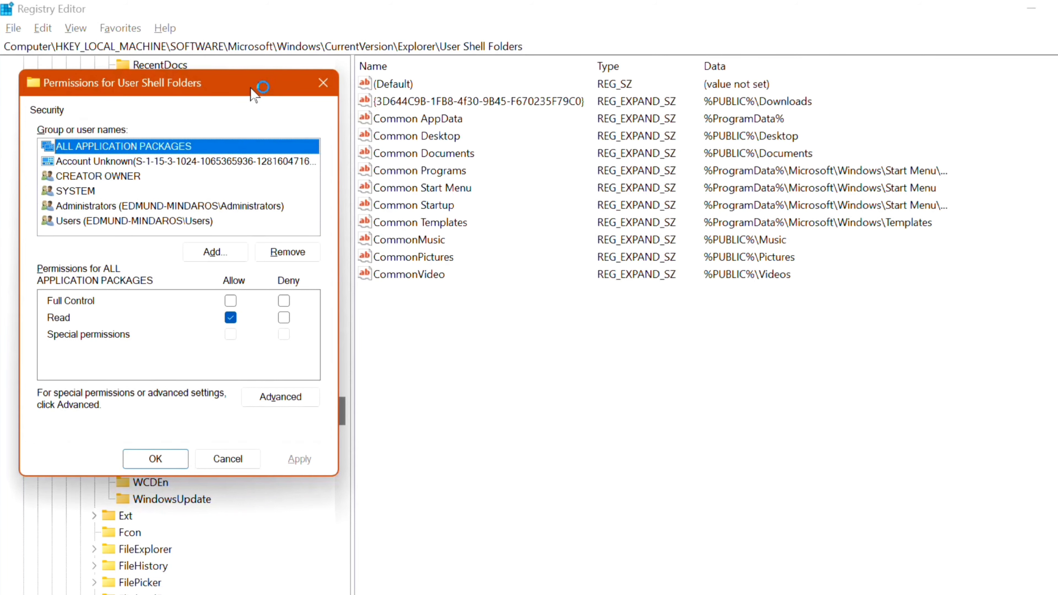
# Step: In the key's advanced security settings, enable replacing all child object permission entries with inheritable ones, and close the settings
pyautogui.moveTo(252, 88); pyautogui.dragTo(681, 53)
pyautogui.click(715, 378)
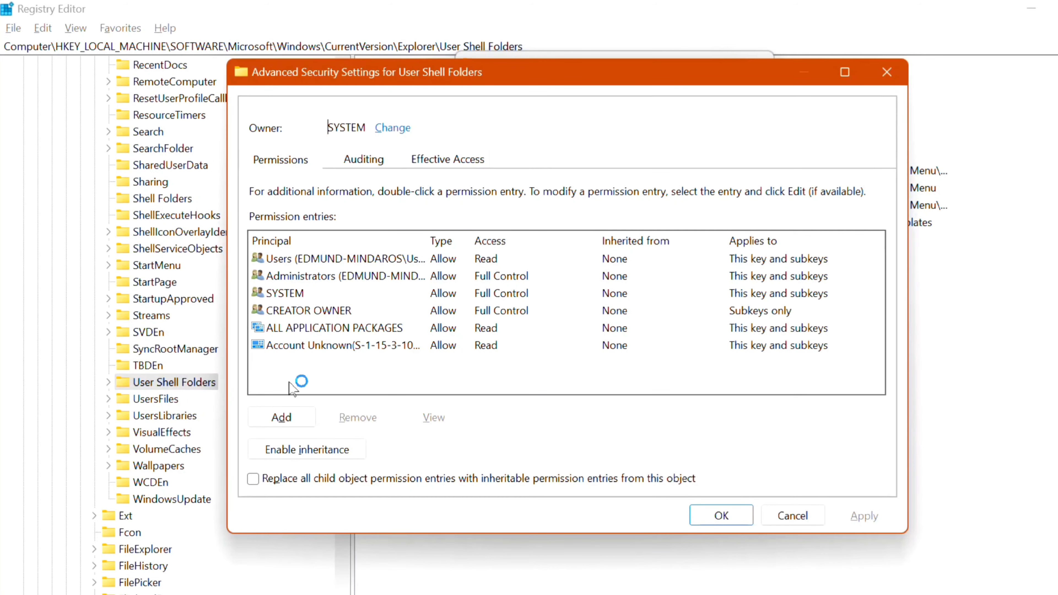
pyautogui.click(256, 485)
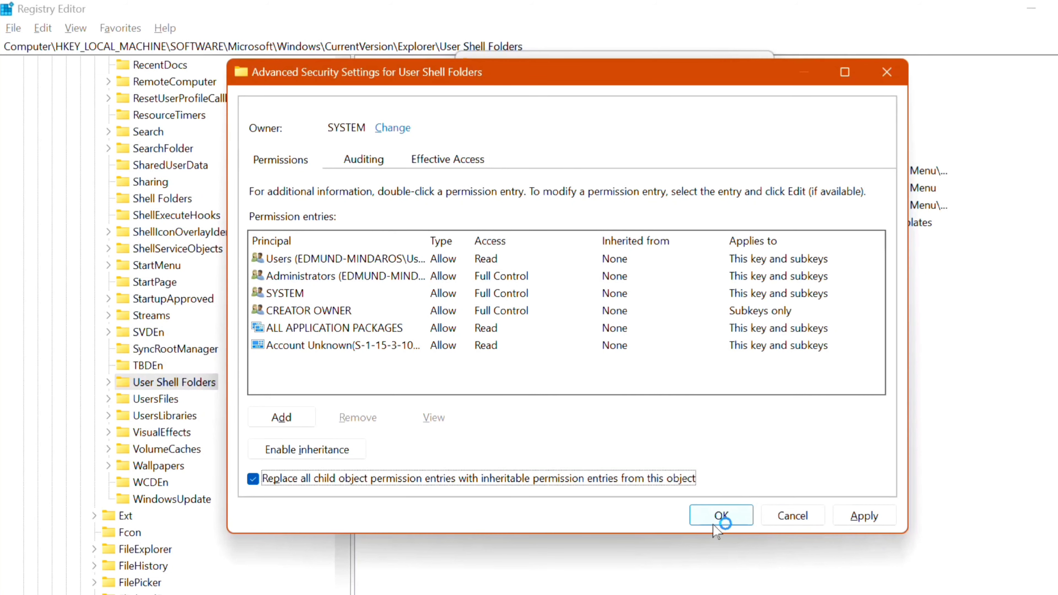
pyautogui.click(887, 72)
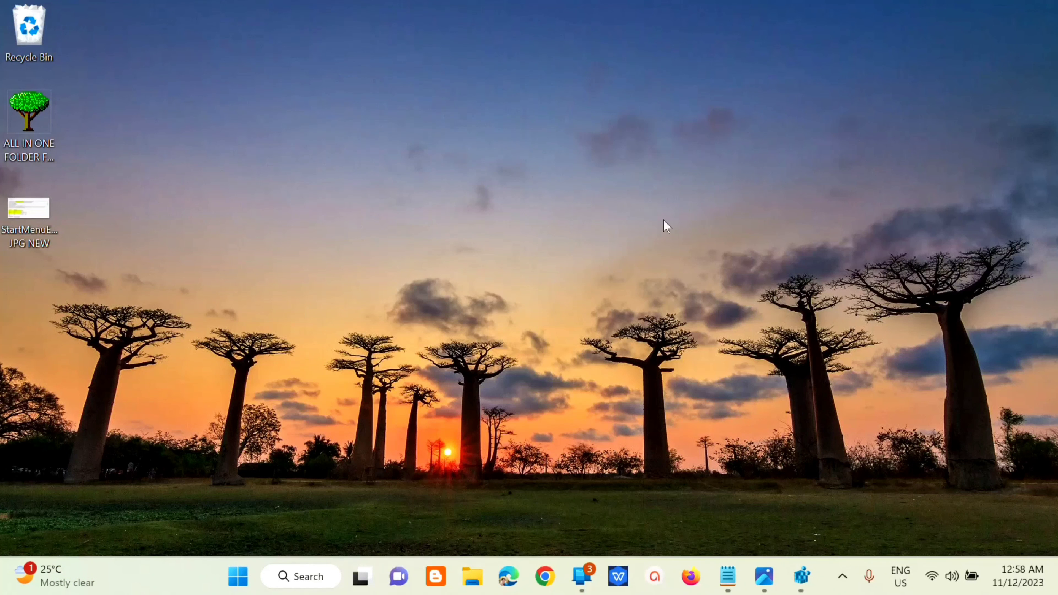
# Step: Open the computer's power options
pyautogui.click(239, 582)
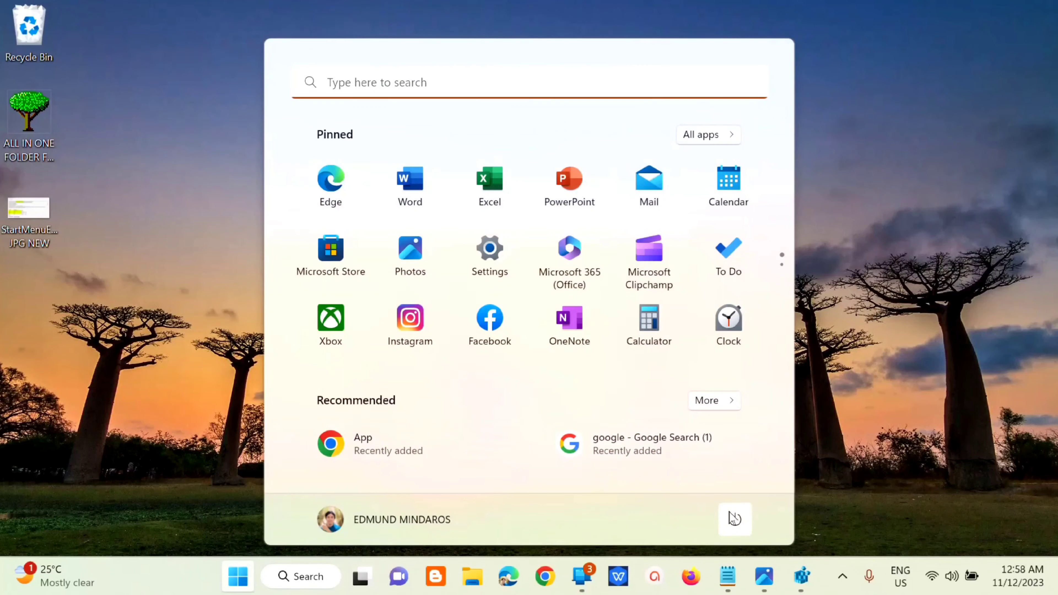
pyautogui.click(733, 518)
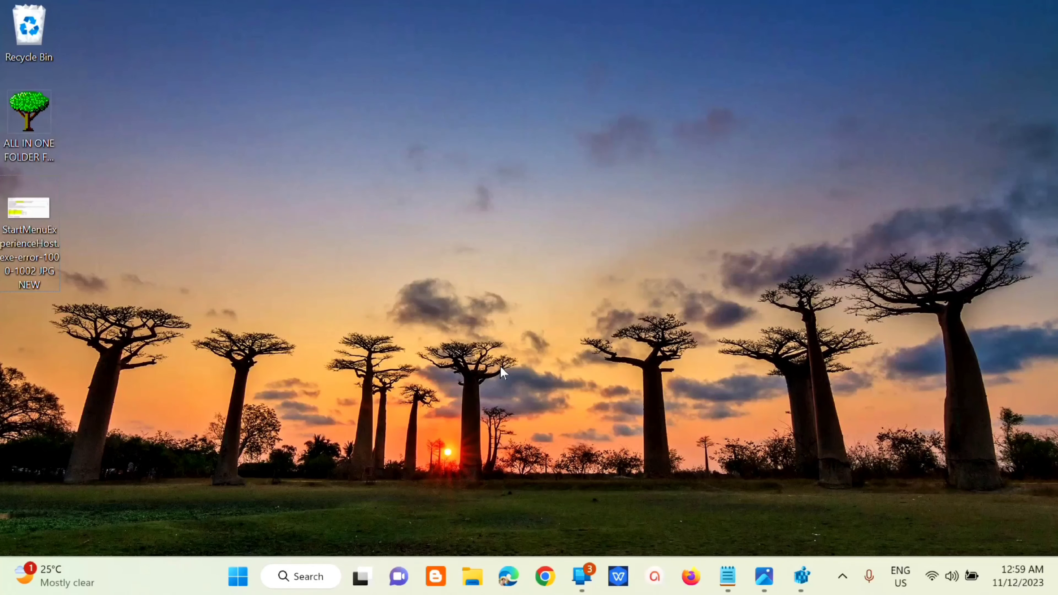
# Step: Search for cmd and open Command Prompt with administrator rights, placing its window higher on the desktop
pyautogui.click(238, 577)
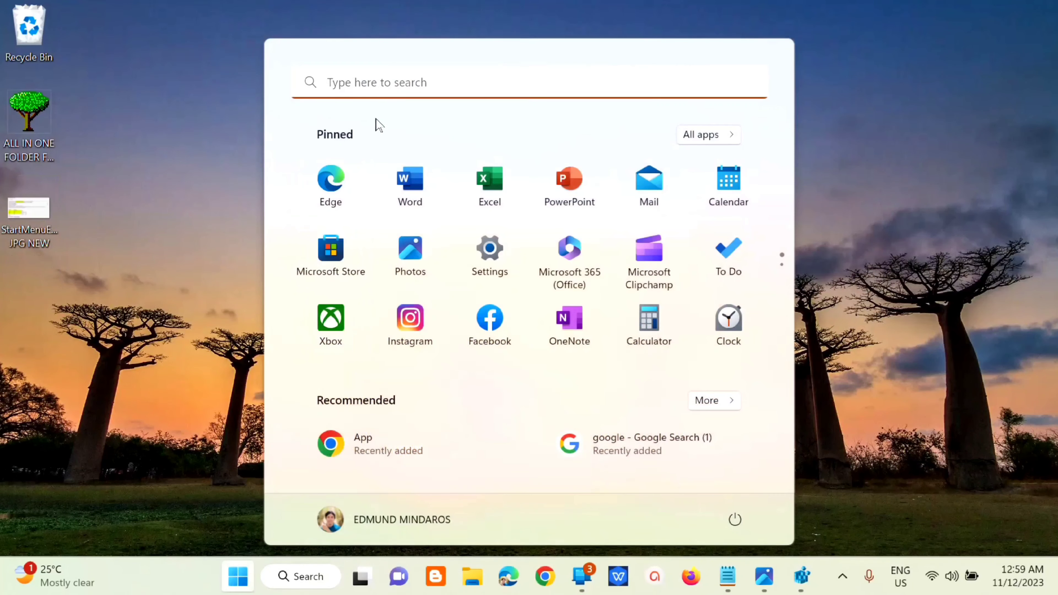
pyautogui.click(381, 88)
pyautogui.write('cmd')
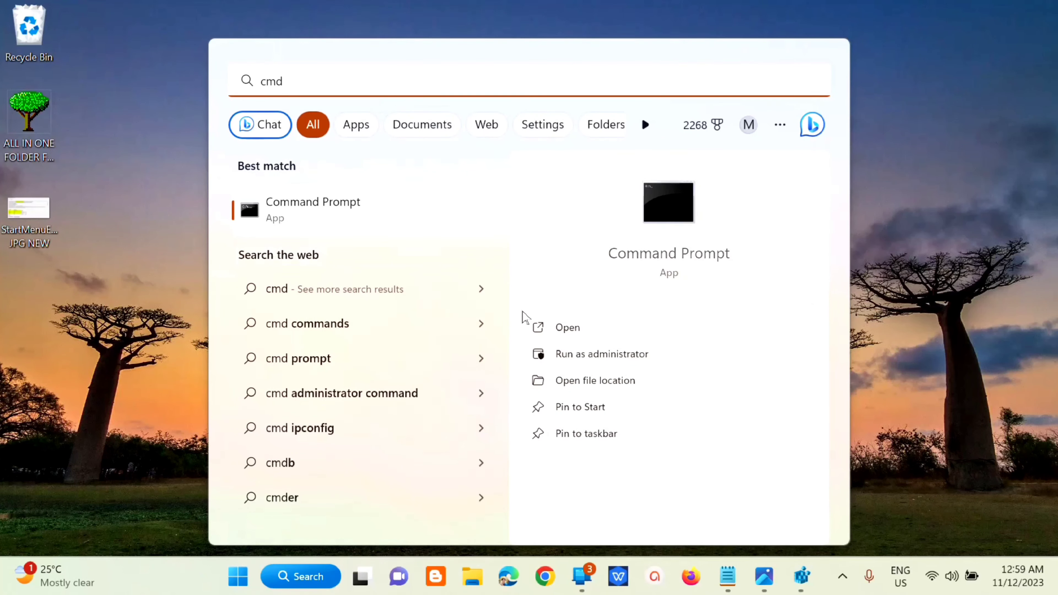
pyautogui.click(614, 354)
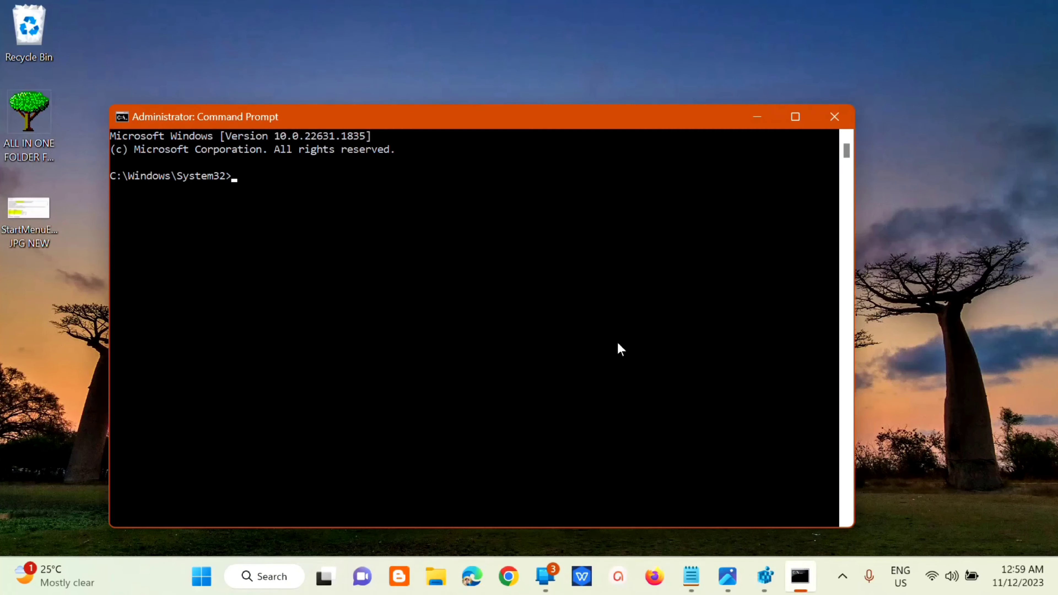
pyautogui.moveTo(629, 121); pyautogui.dragTo(670, 68)
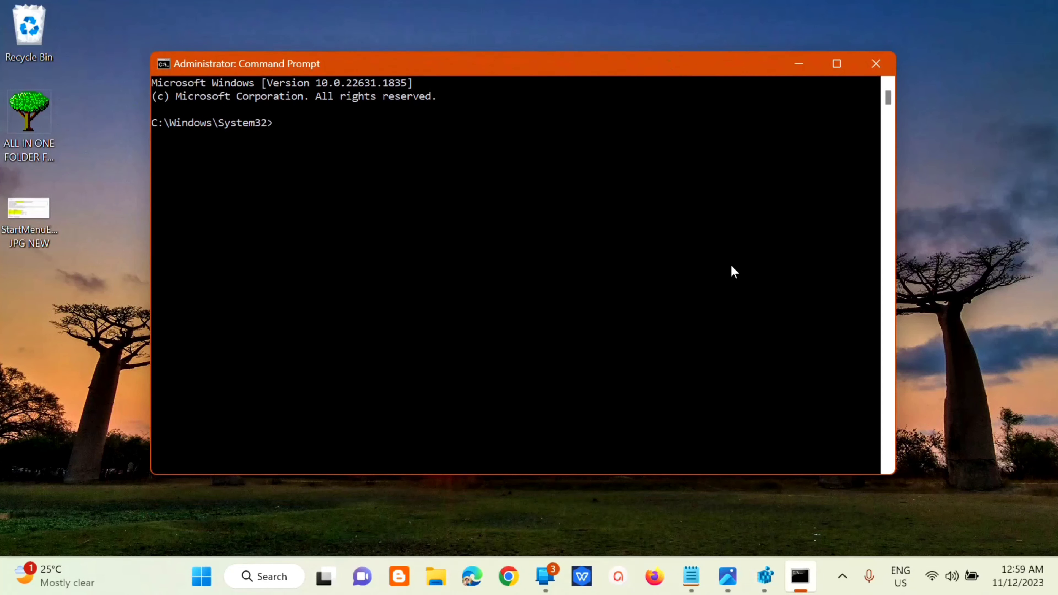
# Step: Copy the command sfc /scannow from the Notepad note and run it in the Command Prompt
pyautogui.click(691, 577)
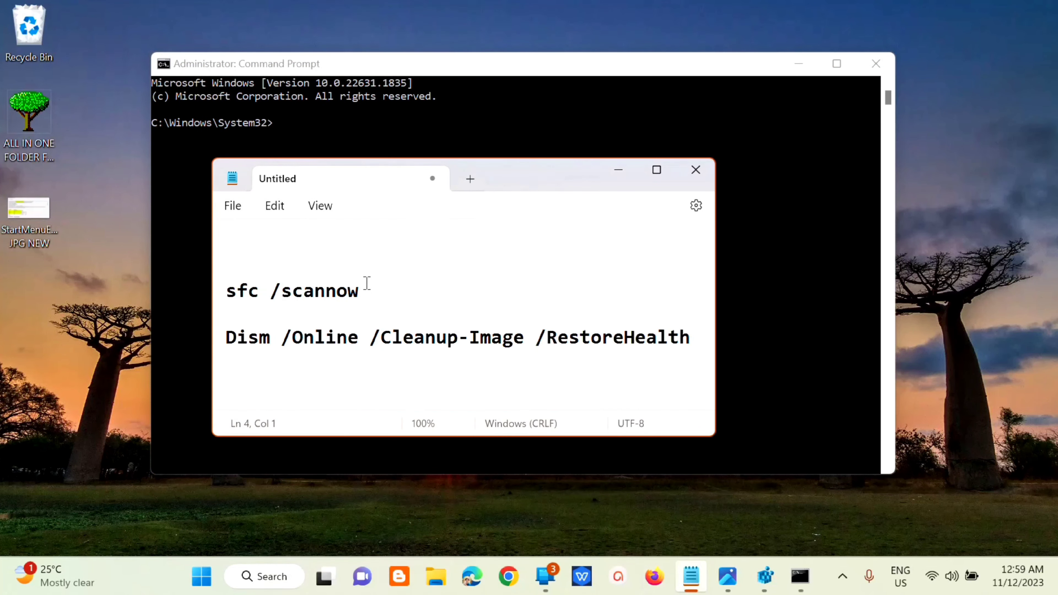
pyautogui.click(365, 280)
pyautogui.moveTo(365, 279); pyautogui.dragTo(229, 291)
pyautogui.hotkey('ctrl', 'c')
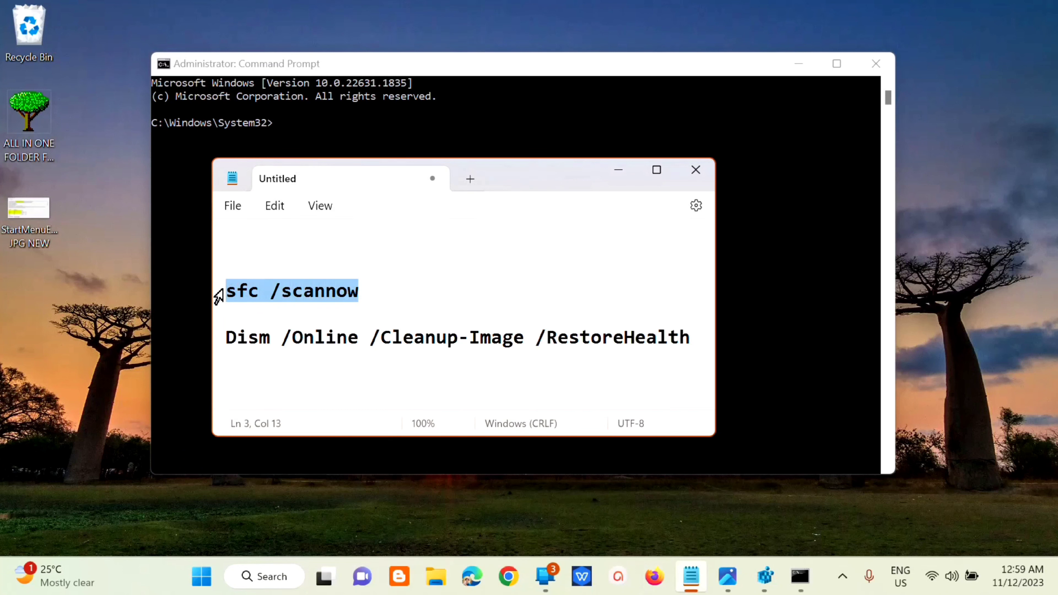
pyautogui.click(363, 137)
pyautogui.click(362, 137)
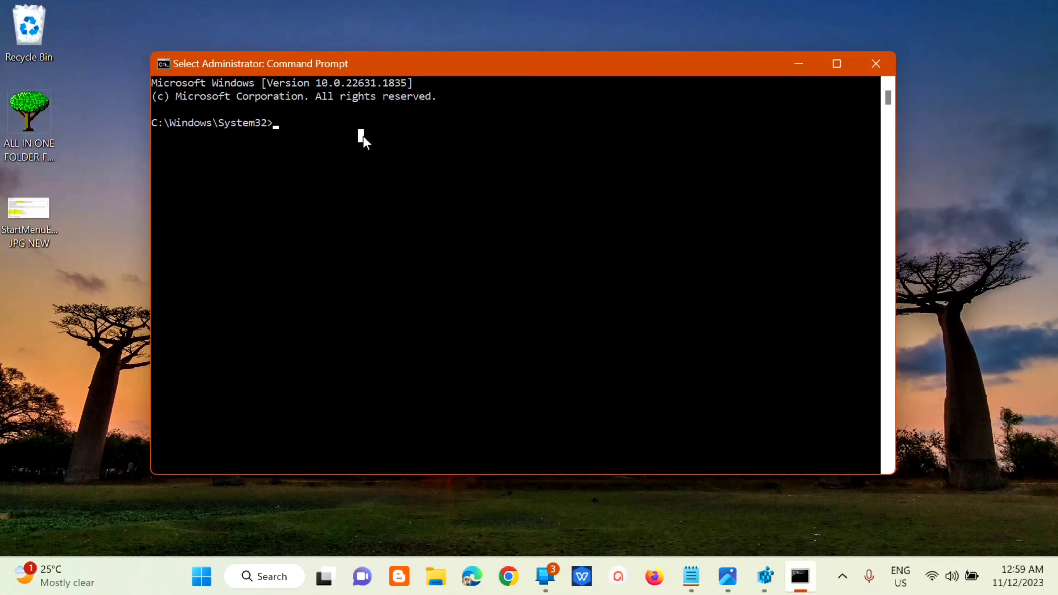
pyautogui.hotkey('ctrl', 'v')
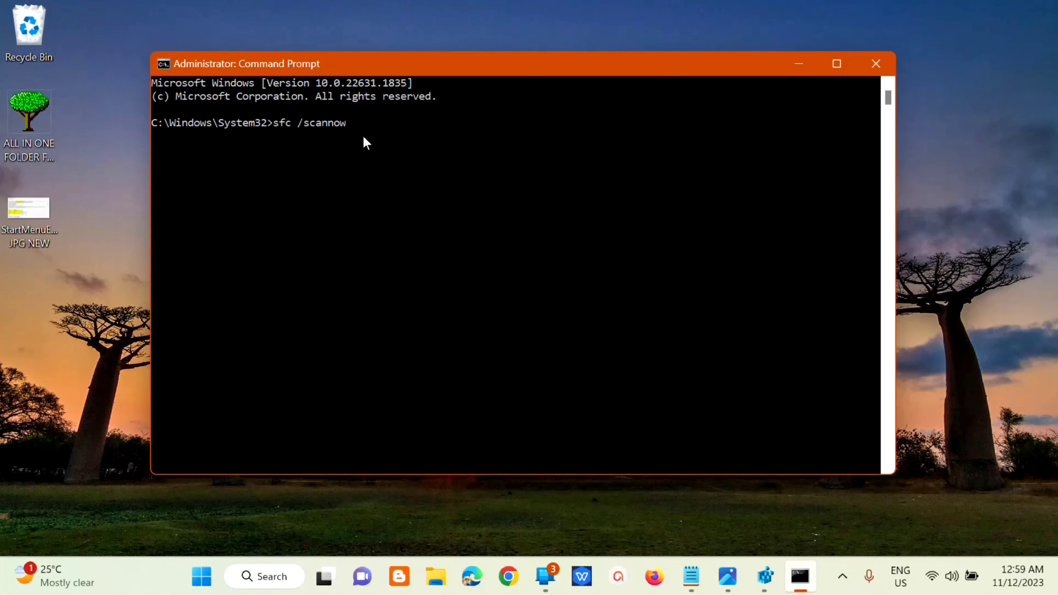
pyautogui.press('Return')
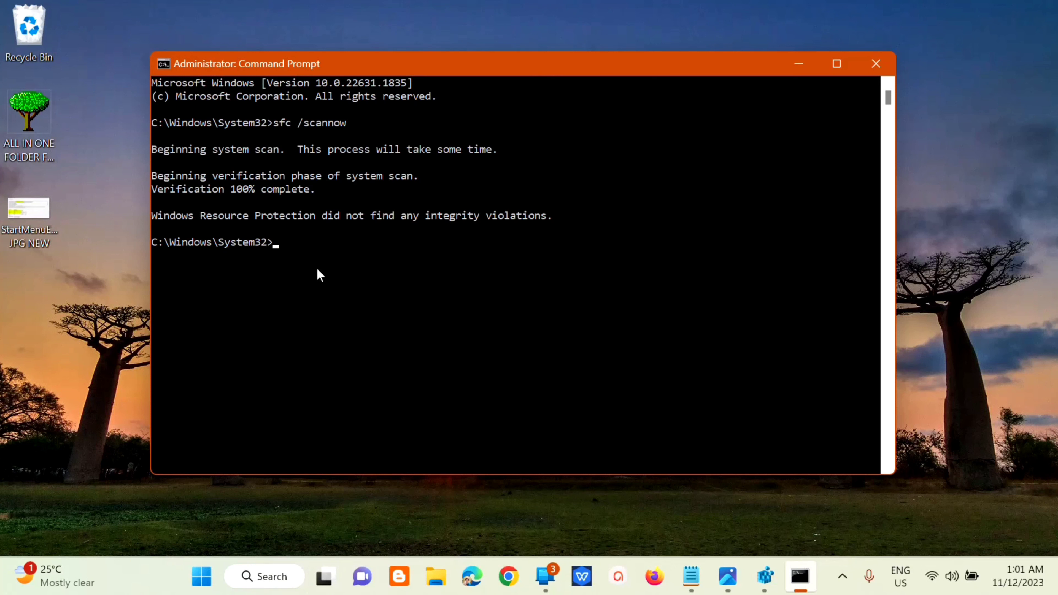
# Step: Copy Dism /Online /Cleanup-Image /RestoreHealth from the Notepad note, run it in the Command Prompt, and close the prompt when it finishes
pyautogui.click(689, 576)
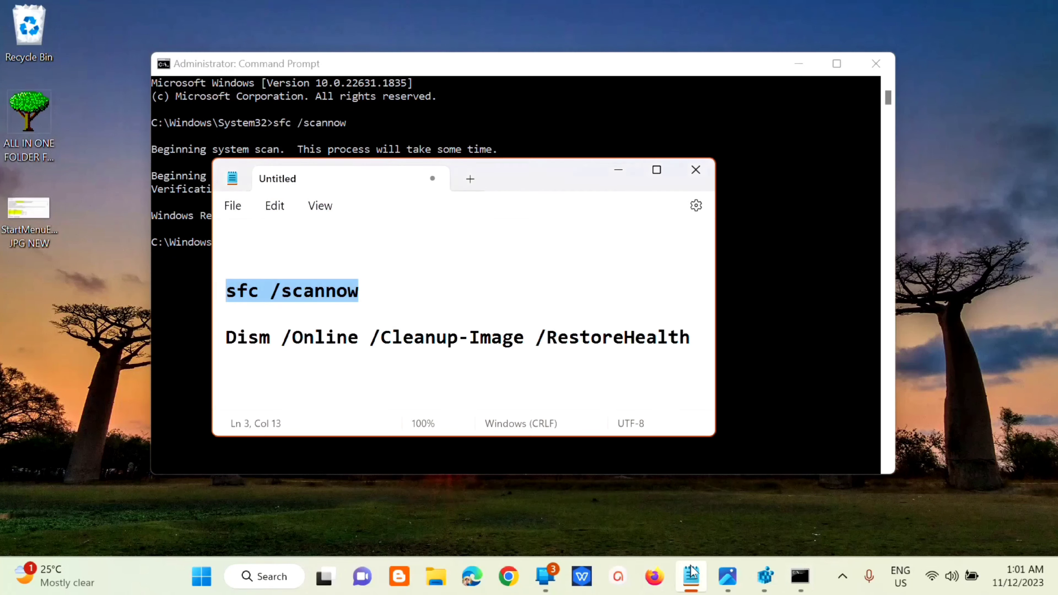
pyautogui.moveTo(232, 337); pyautogui.dragTo(689, 337)
pyautogui.hotkey('ctrl', 'c')
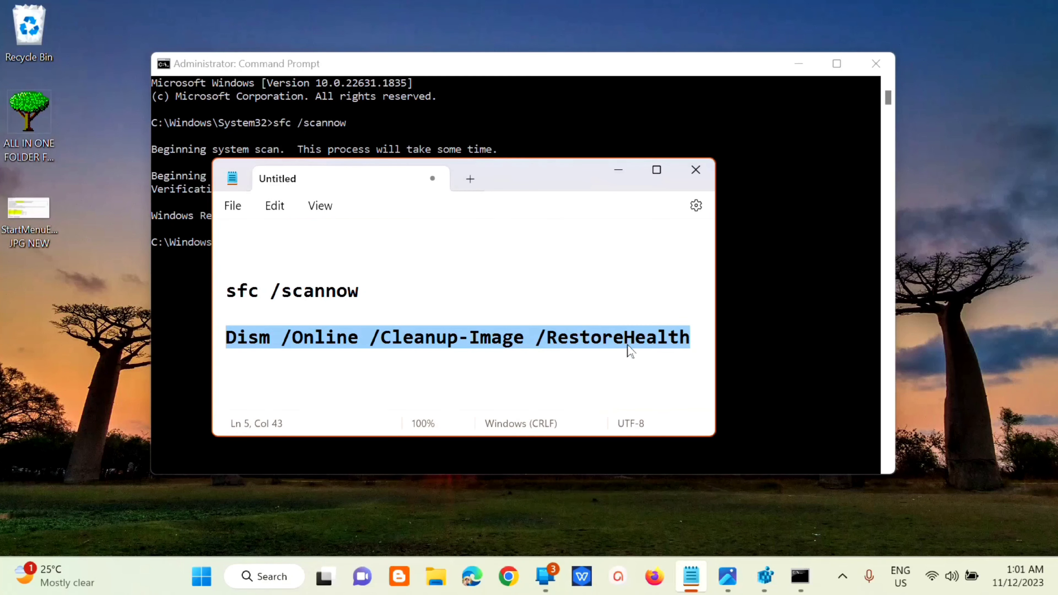
pyautogui.hotkey('alt', 'Tab')
pyautogui.hotkey('ctrl', 'v')
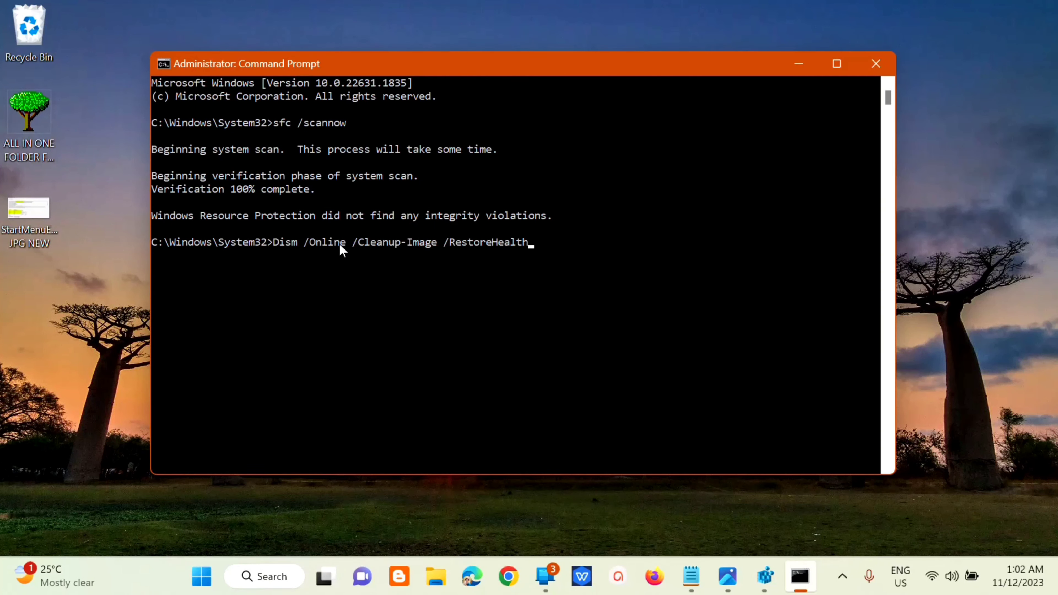
pyautogui.press('Return')
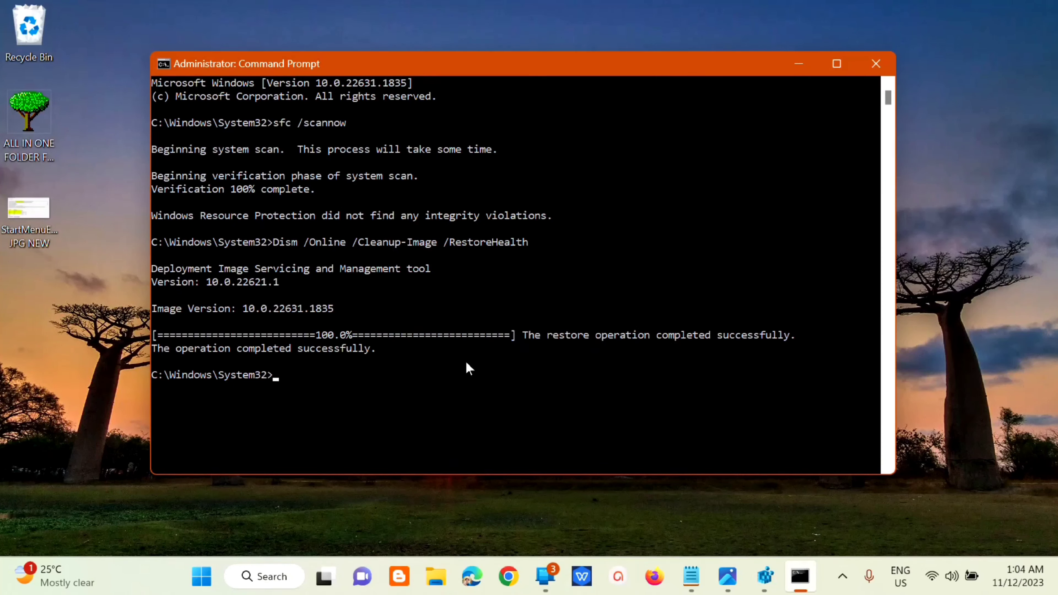
pyautogui.click(876, 63)
# Step: Open the power options to restart the computer
pyautogui.click(244, 577)
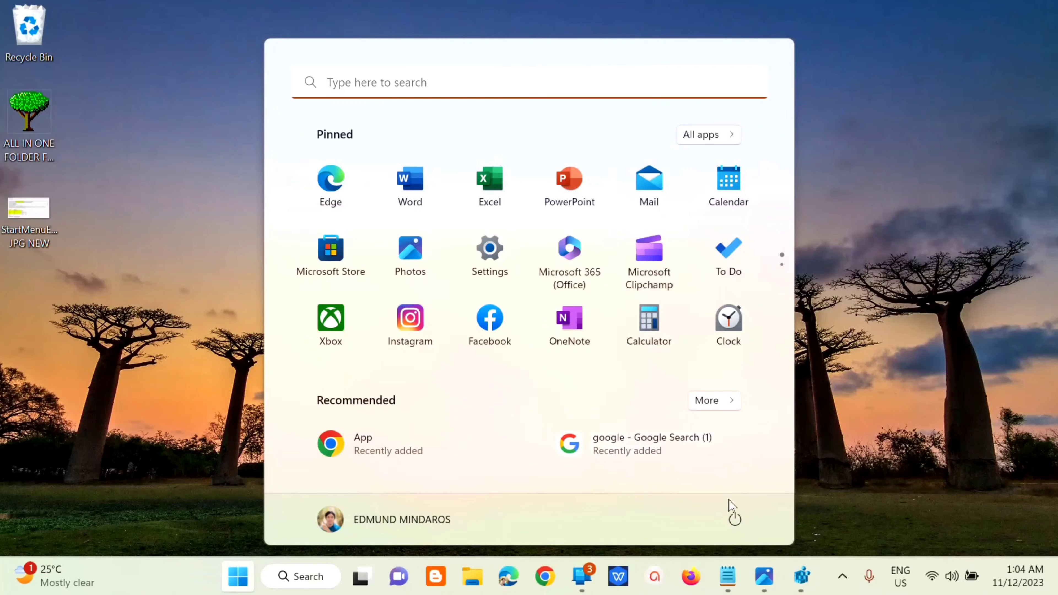
pyautogui.click(735, 520)
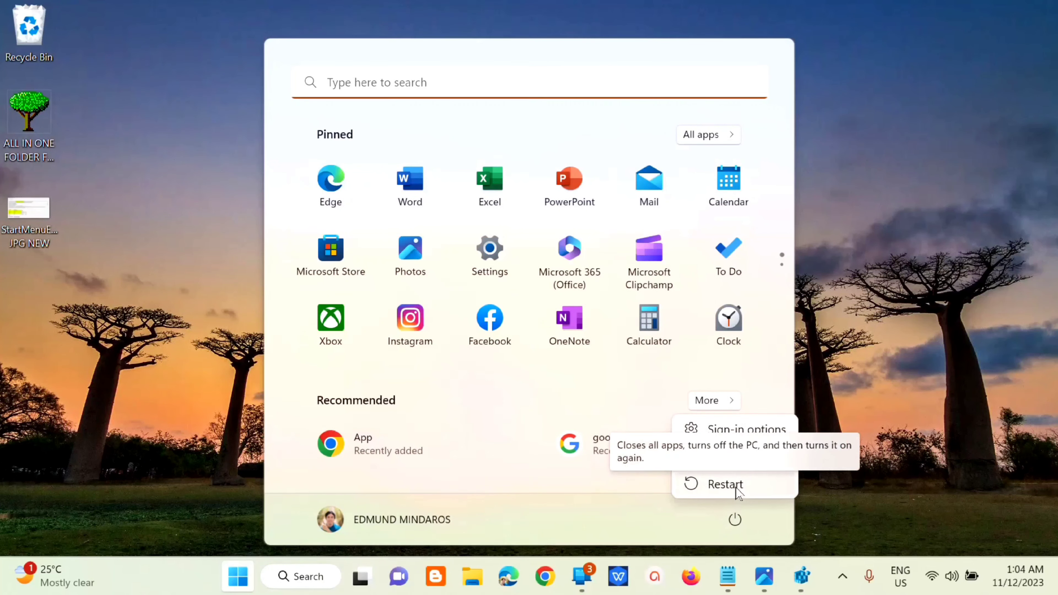